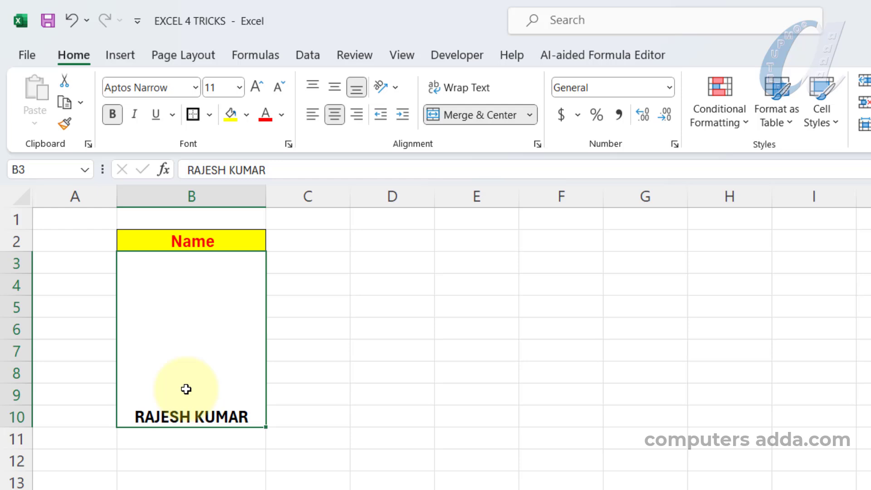
Undo the merging and centring of the name cells B3:B10.
key("ctrl+z")
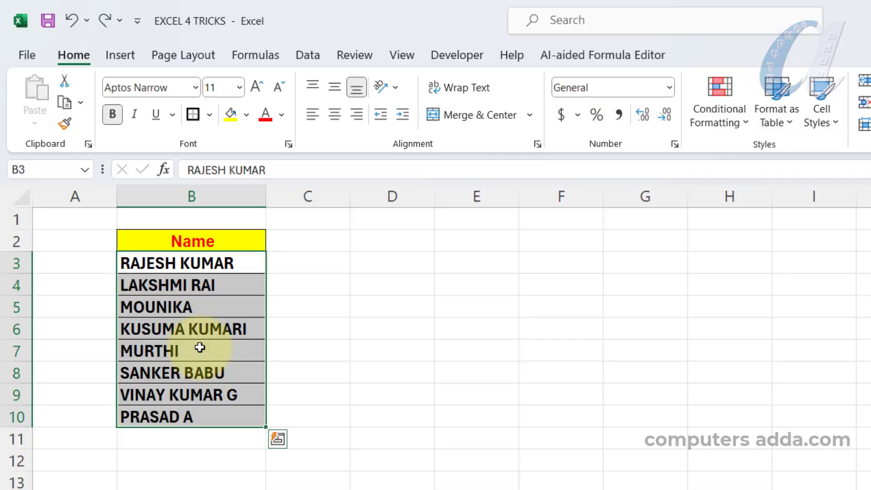
left_click(495, 331)
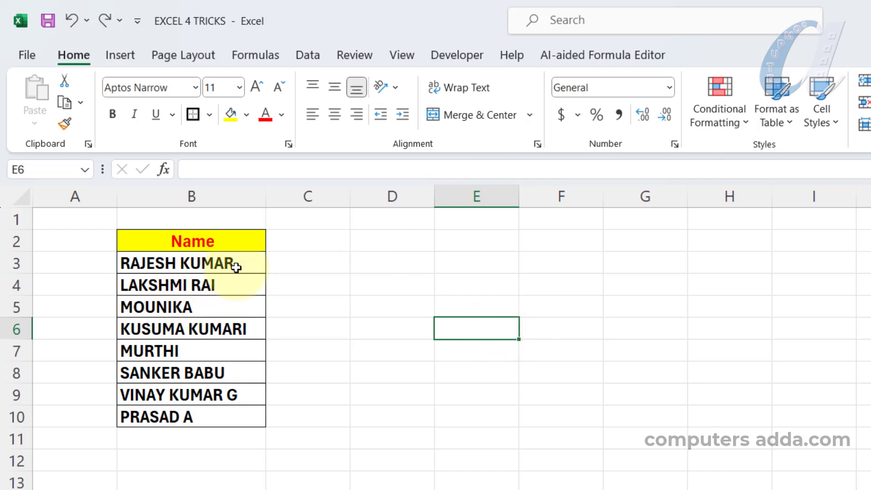
left_click_drag(241, 261, 235, 414)
left_click(481, 363)
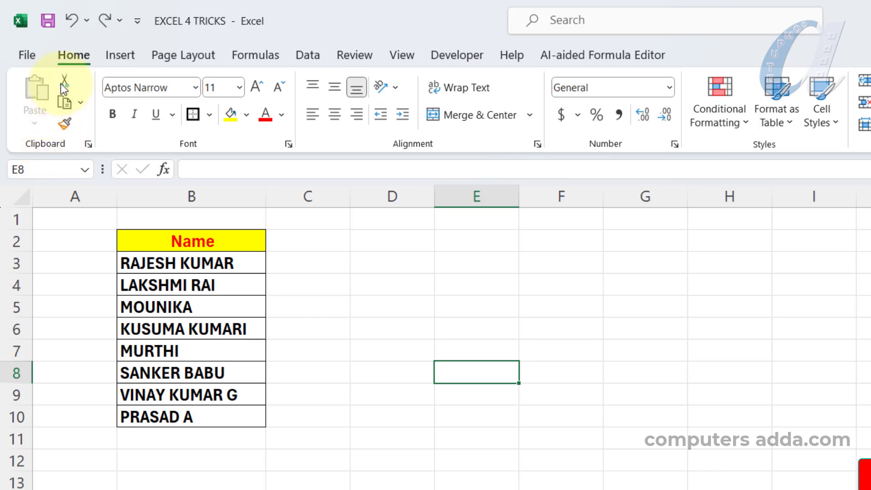
Show the Office Clipboard contents and copy the names in B3:B10 to it.
left_click(88, 144)
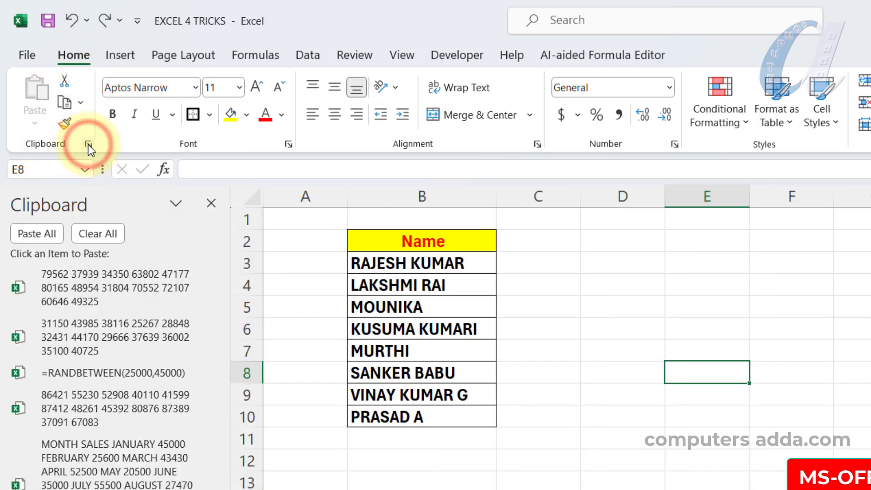
left_click_drag(464, 263, 453, 421)
key("ctrl+c")
key("ctrl+q")
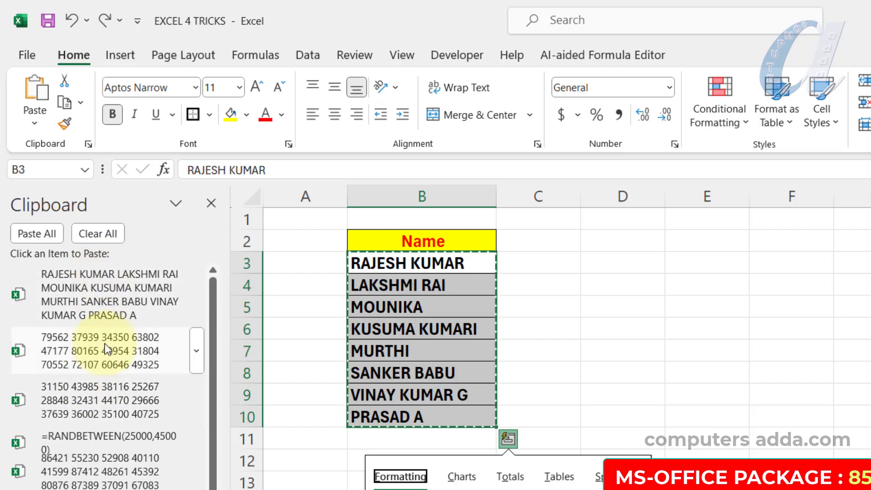
left_click(623, 328)
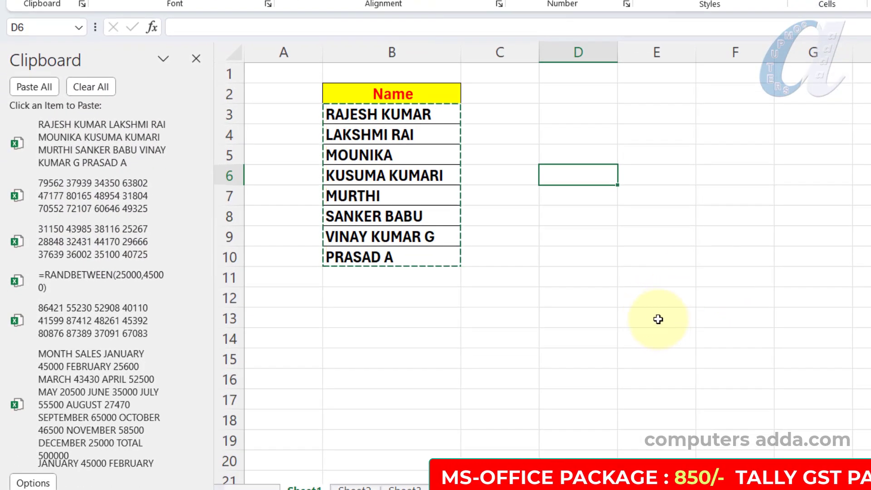
Paste the copied list of names from the Clipboard into the single cell E13 in edit mode.
left_click(658, 318)
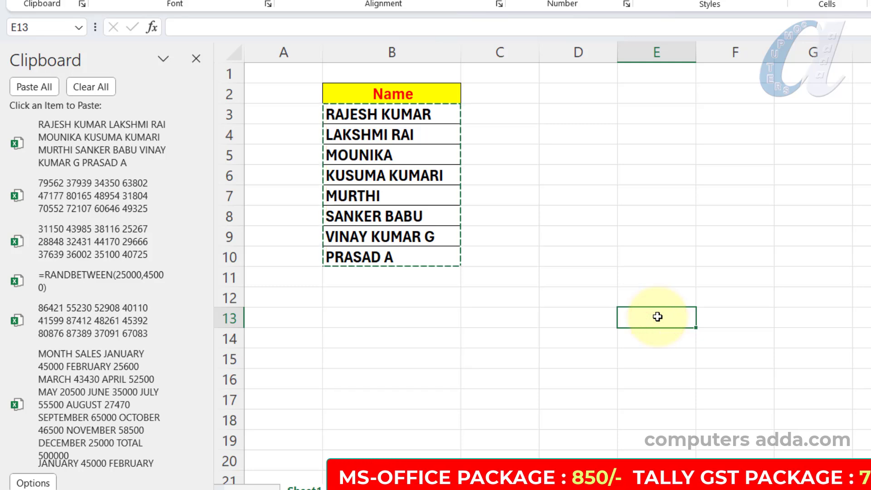
double_click(658, 317)
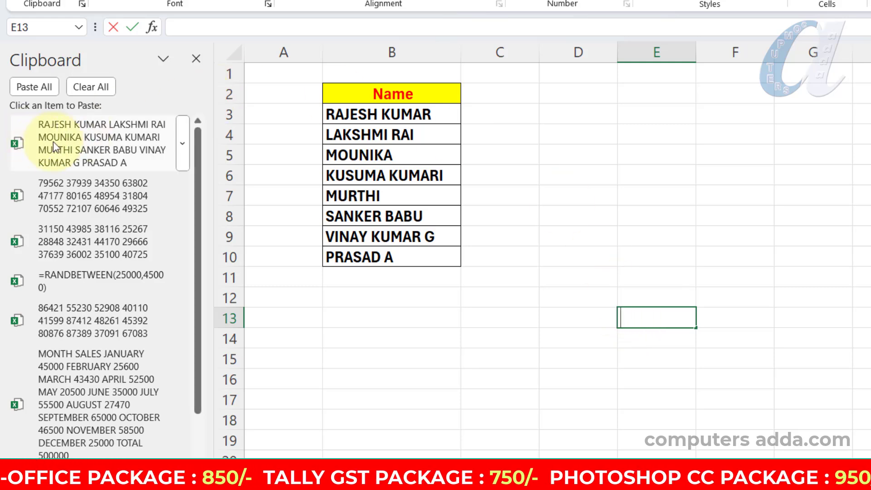
left_click(183, 142)
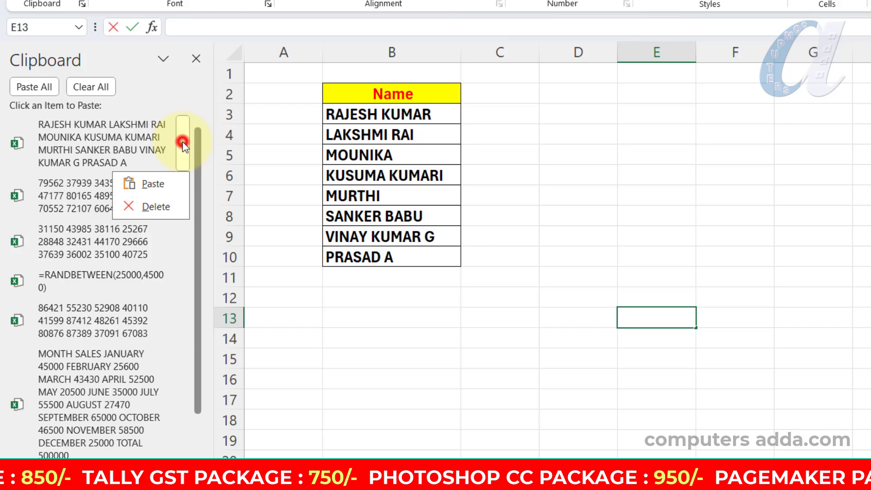
left_click(160, 185)
left_click(862, 352)
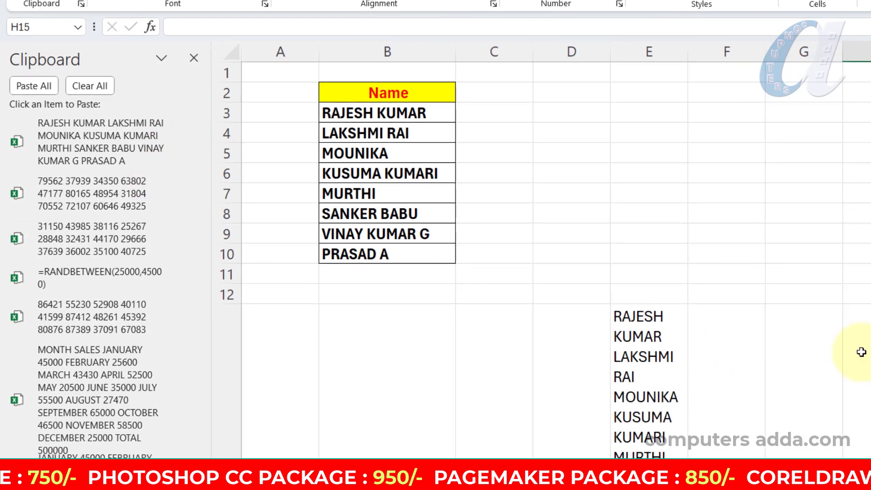
Widen column E so the names pasted in E13 take fewer wrapped lines.
left_click(661, 343)
scroll(660, 343, "down", 1)
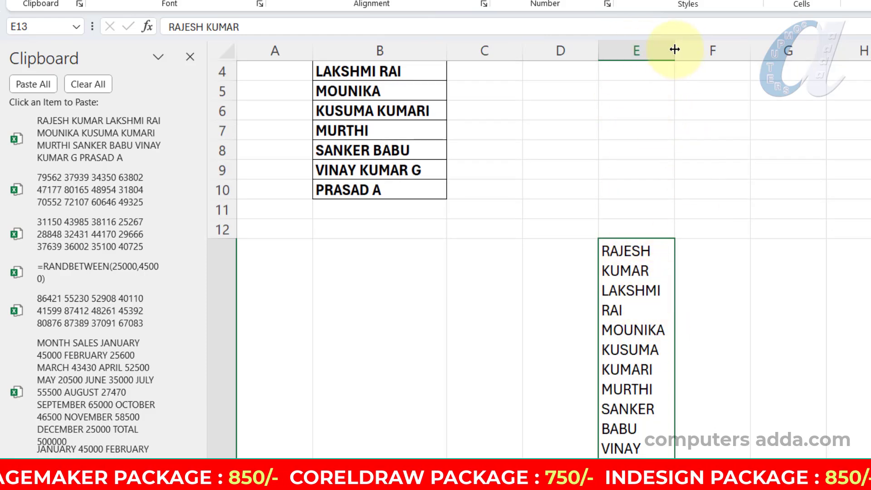
left_click_drag(674, 48, 706, 47)
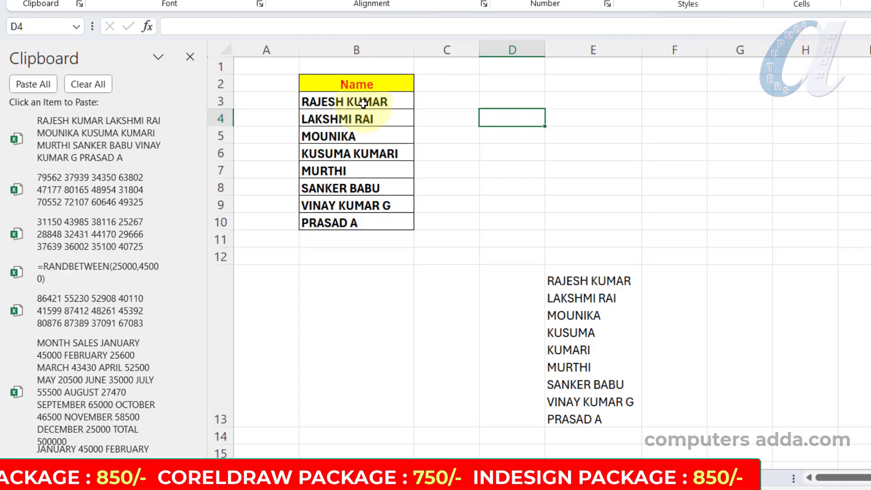
left_click_drag(359, 102, 348, 226)
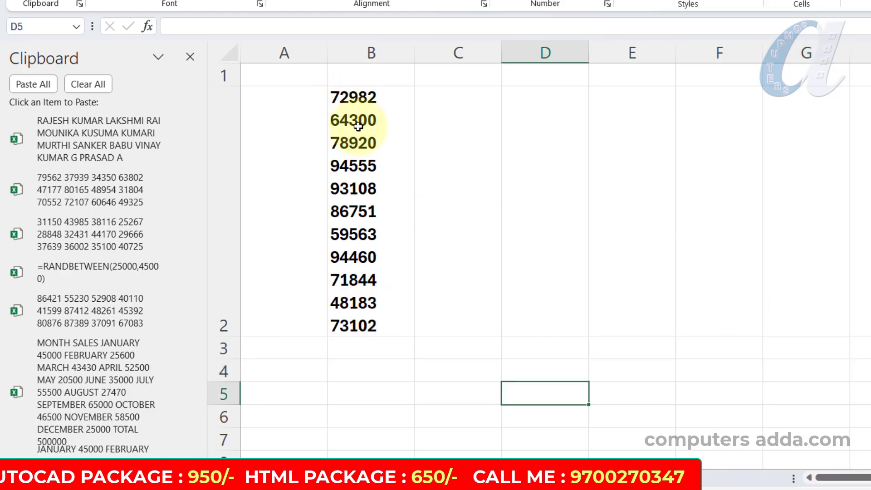
Copy all the numbers held as text lines inside cell B2 of Sheet2.
left_click(377, 132)
double_click(376, 131)
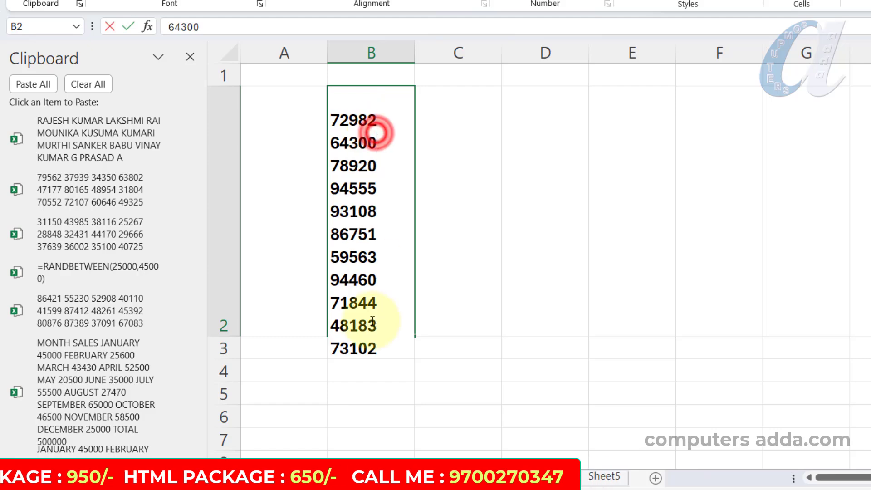
left_click_drag(333, 119, 383, 389)
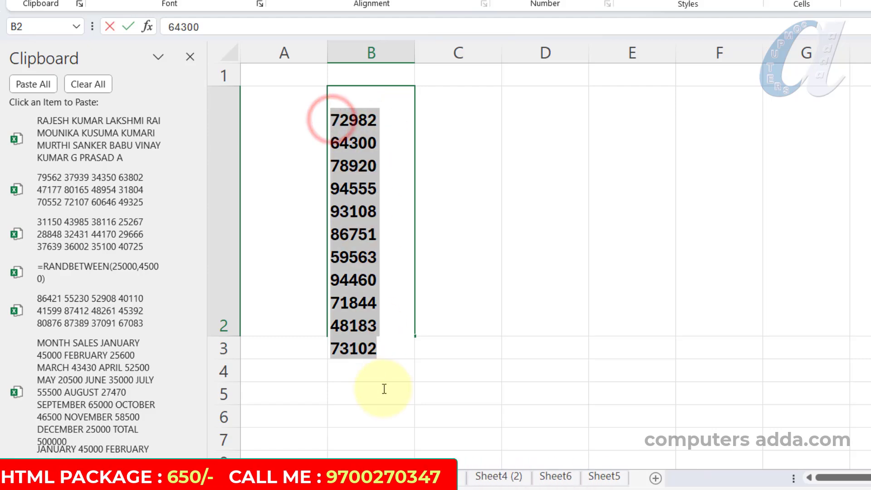
key("ctrl+c")
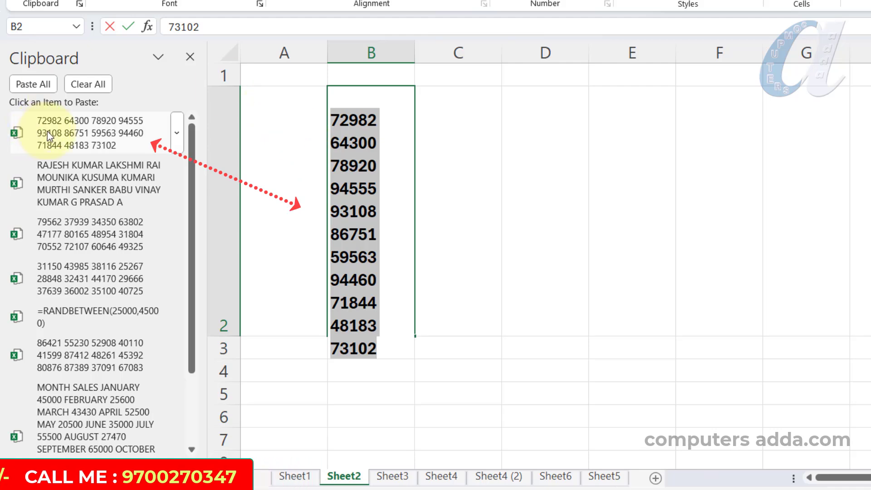
Paste the copied numbers from the Clipboard into separate cells starting at F4.
left_click(664, 362)
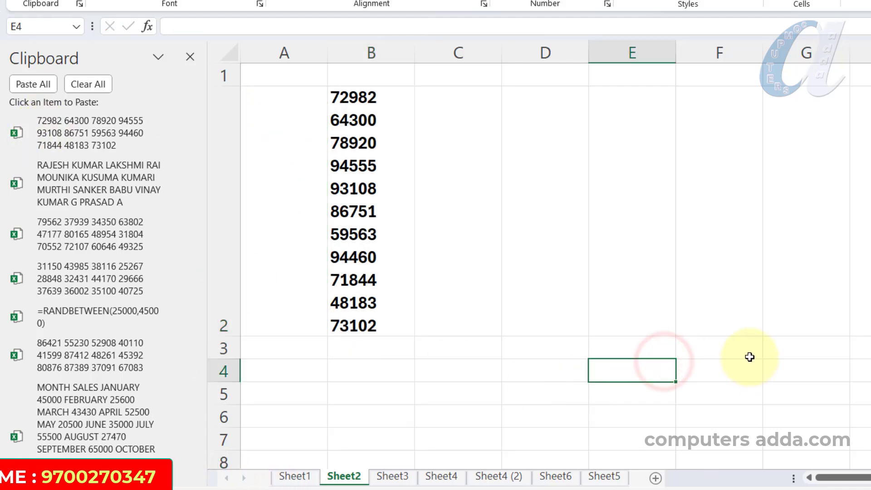
scroll(750, 357, "down", 3)
left_click(713, 237)
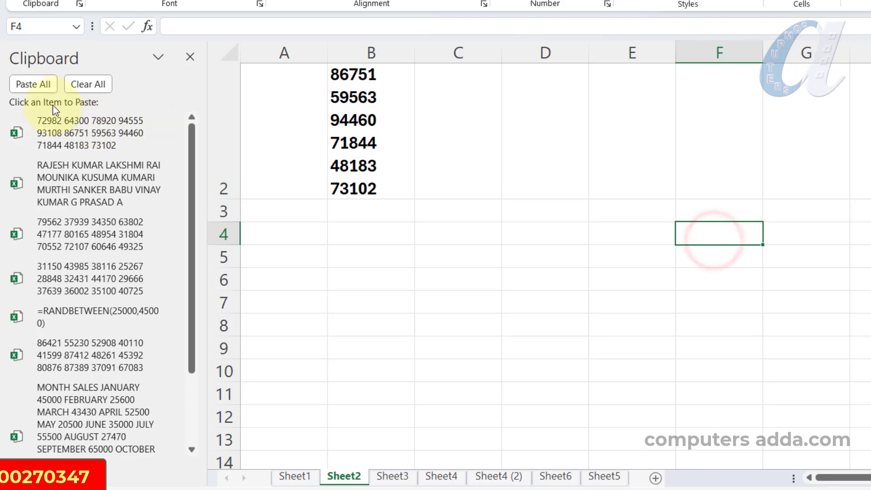
left_click(177, 132)
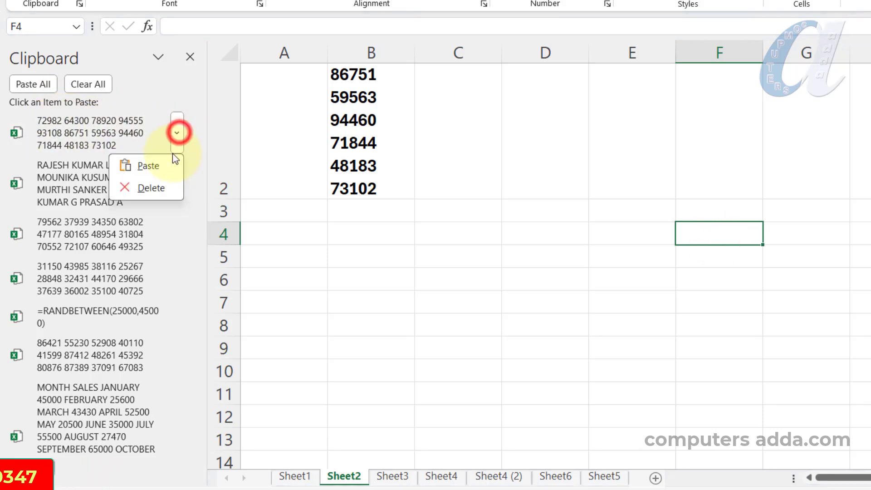
left_click(145, 166)
left_click(577, 272)
scroll(672, 245, "down", 1)
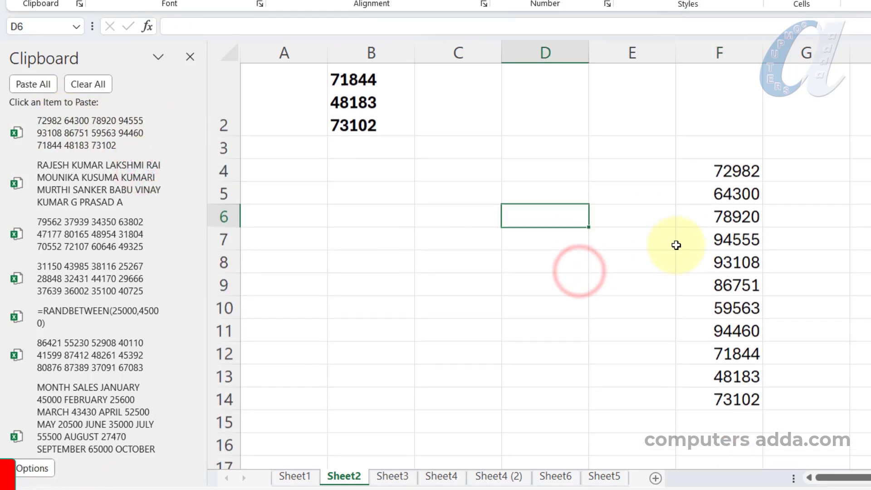
left_click_drag(720, 166, 693, 397)
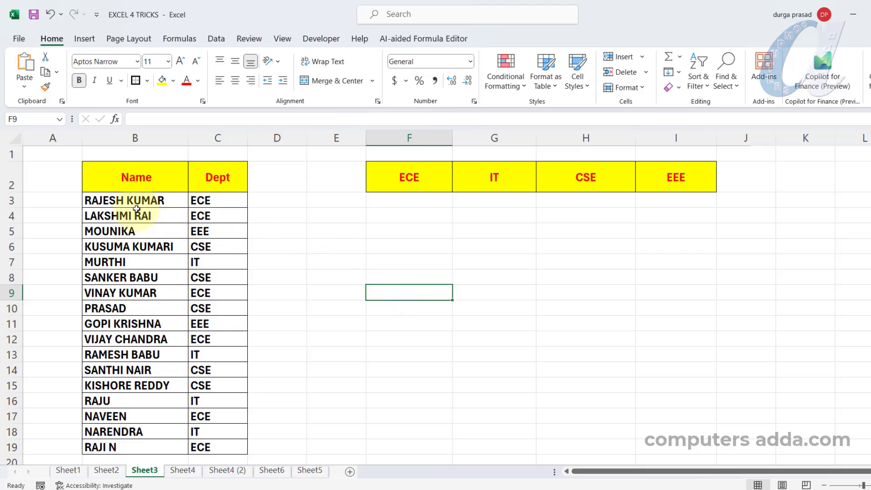
left_click_drag(135, 200, 137, 401)
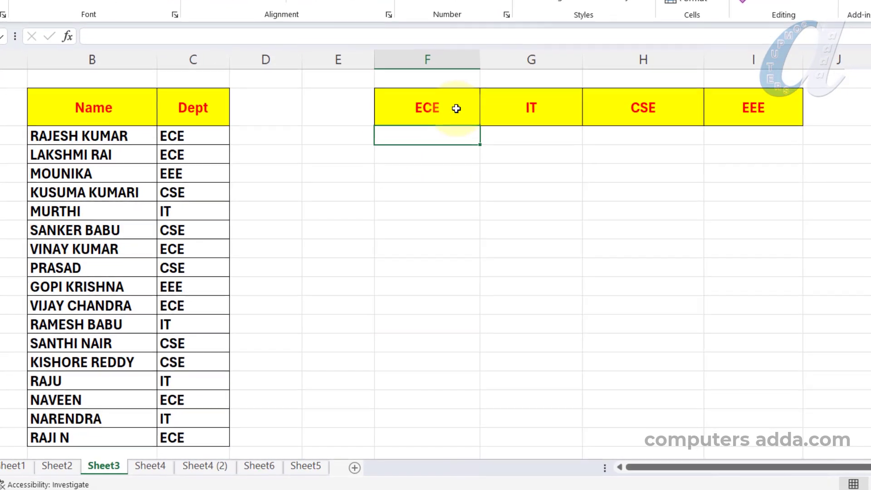
left_click(421, 135)
left_click_drag(497, 104, 810, 105)
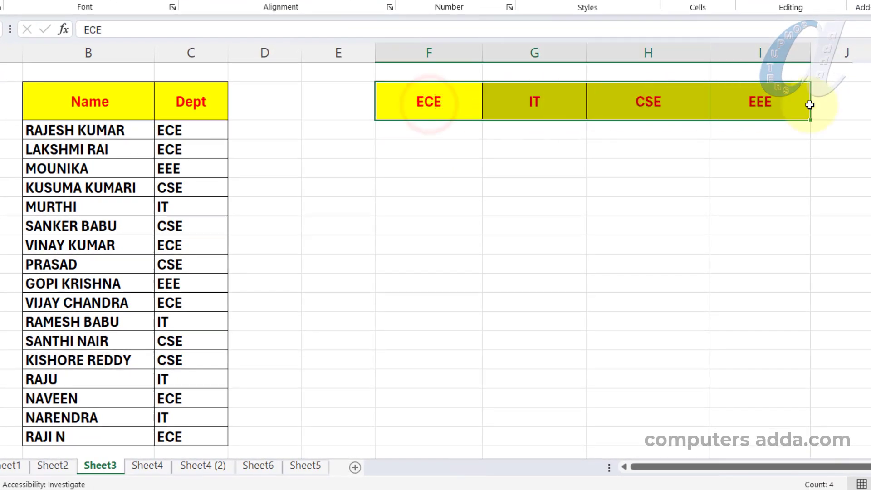
left_click(429, 134)
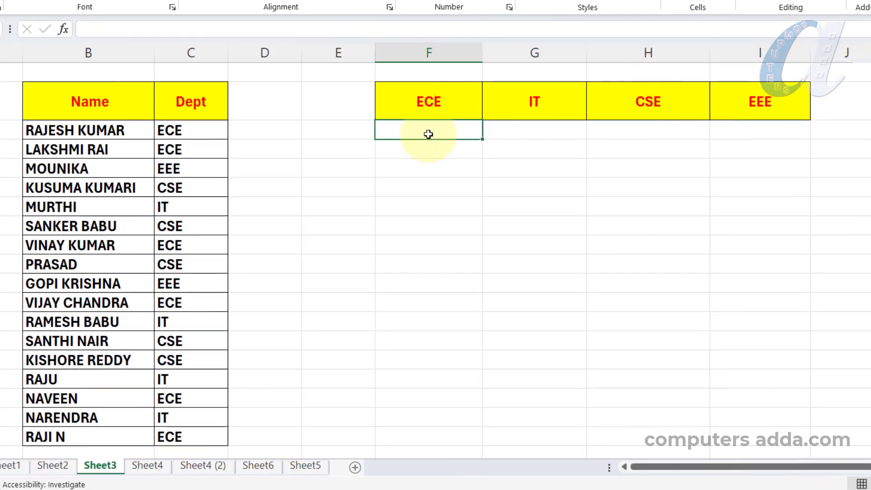
left_click_drag(428, 135, 441, 254)
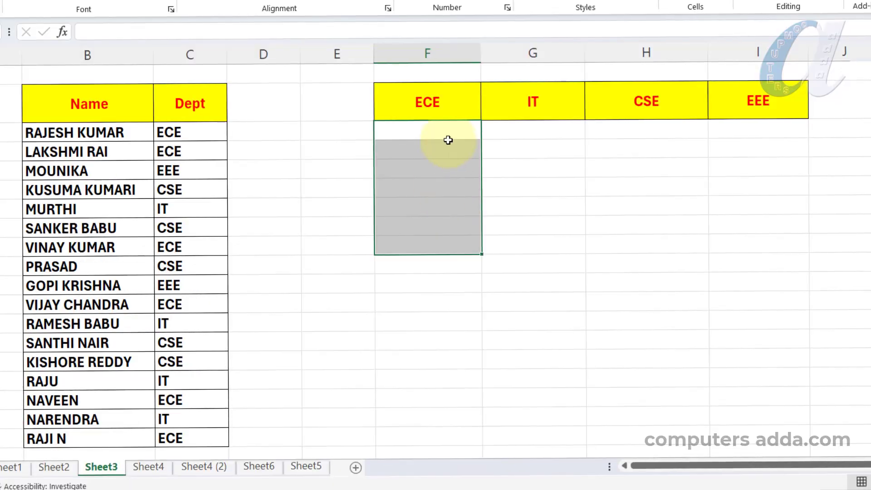
Enter =FILTER($B$3:$B$19,$C$3:$C$19=F2) in F3 and fill it across to the EEE column.
left_click(448, 127)
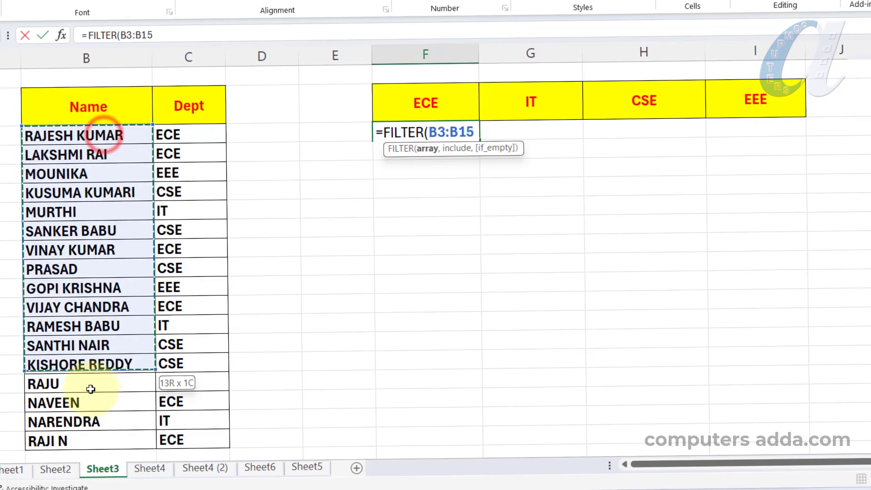
key("F4")
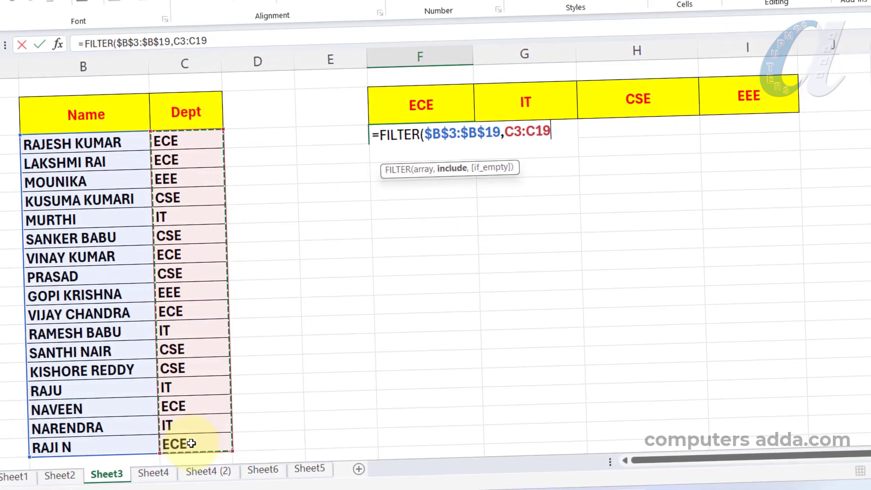
key("F4")
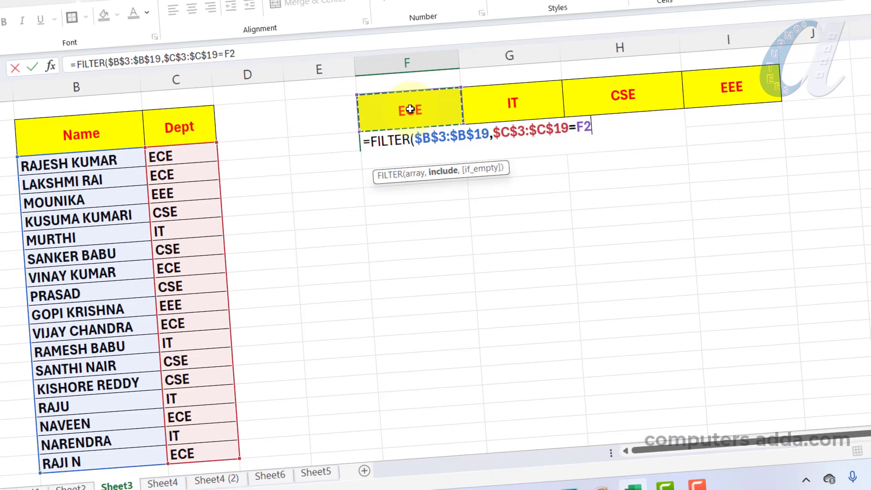
key("Return")
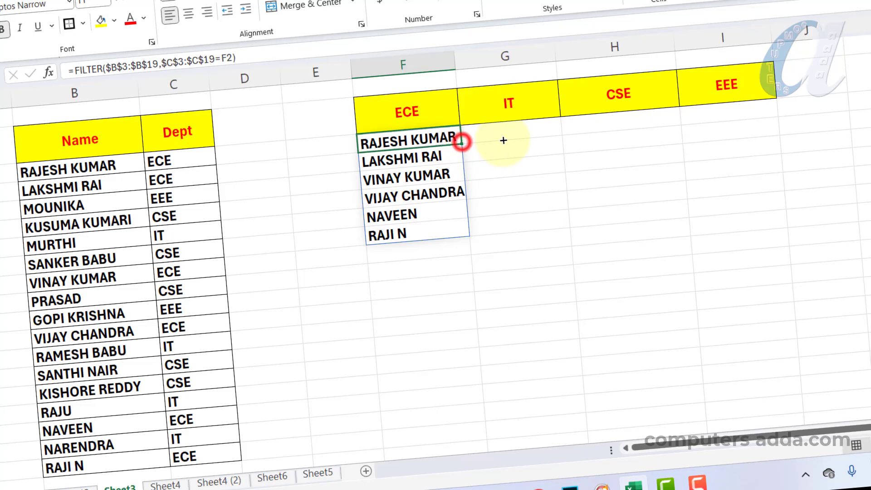
left_click_drag(742, 119, 739, 120)
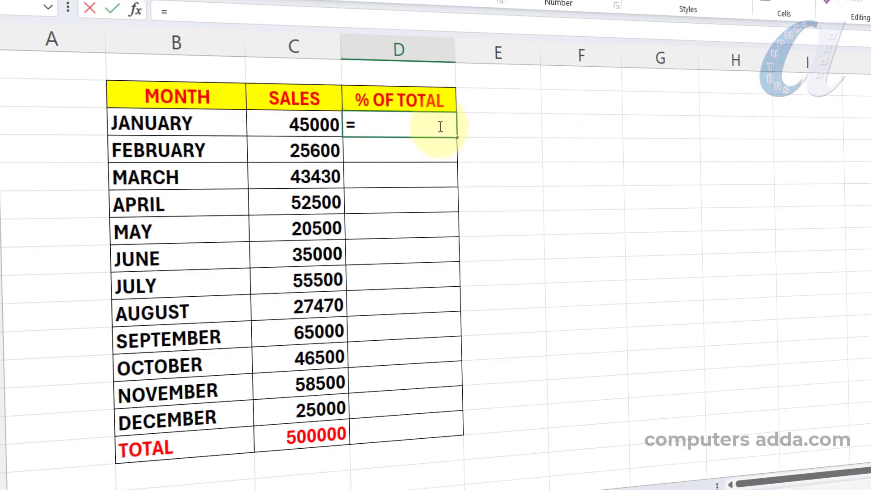
Enter =C3/$C$15 in D3 to calculate January's share of the total sales.
left_click(294, 118)
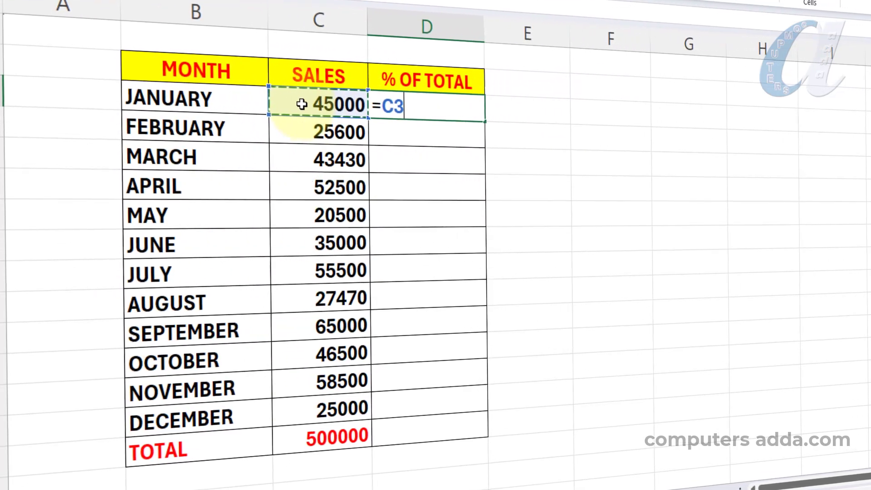
type("/")
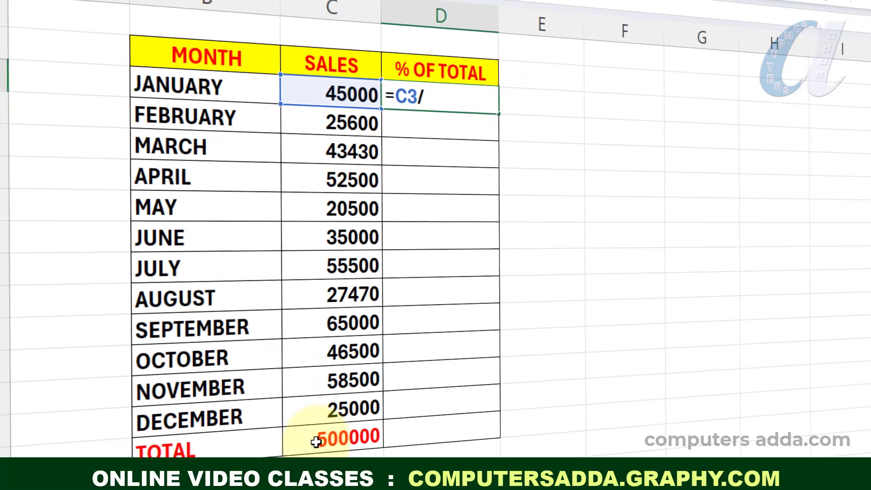
left_click(314, 442)
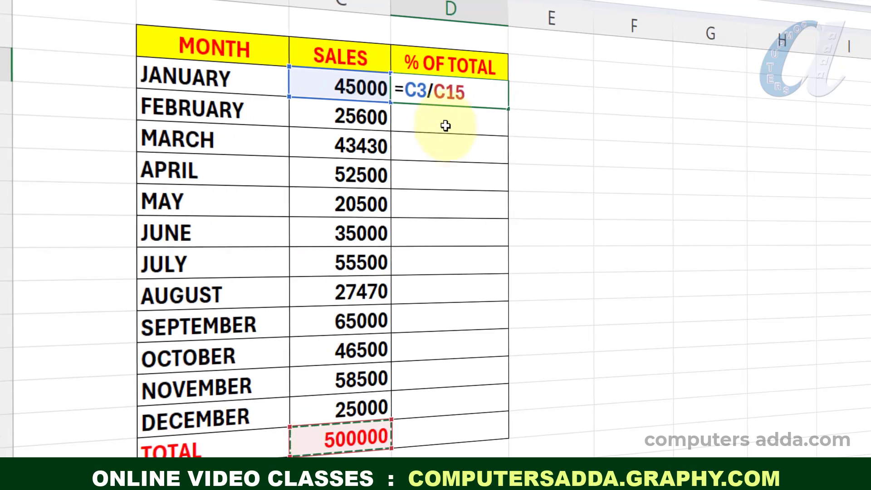
key("F4")
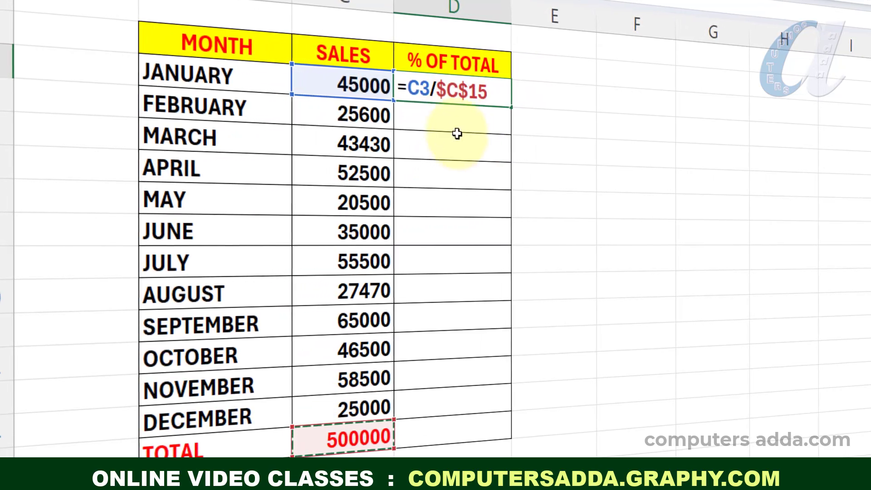
key("Return")
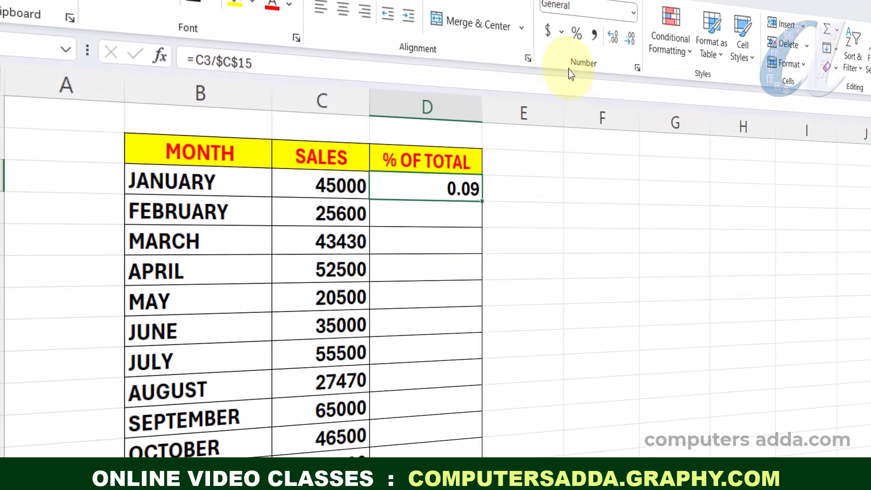
Format January's share in D3 as a percentage and fill the formula down through the TOTAL row.
left_click(571, 49)
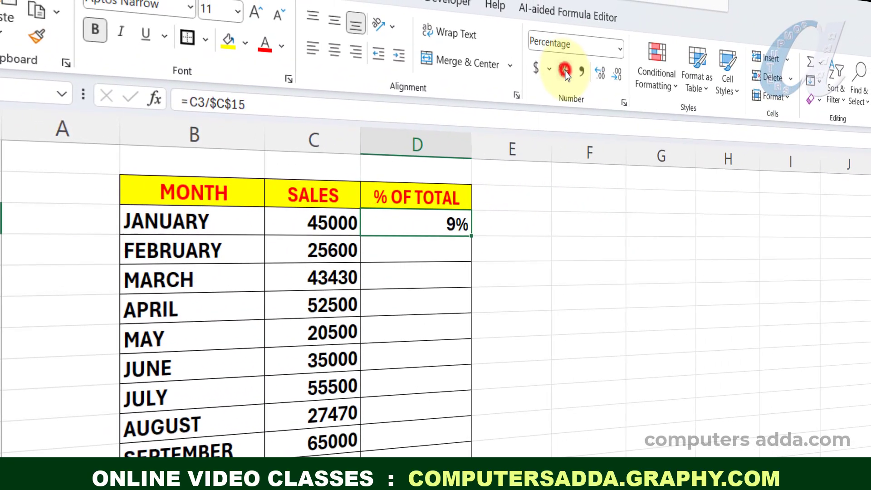
left_click_drag(469, 238, 467, 489)
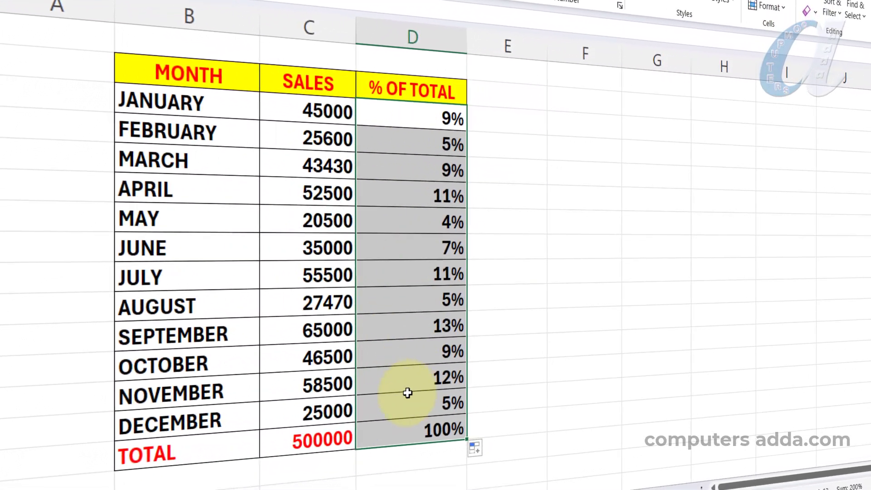
left_click(536, 363)
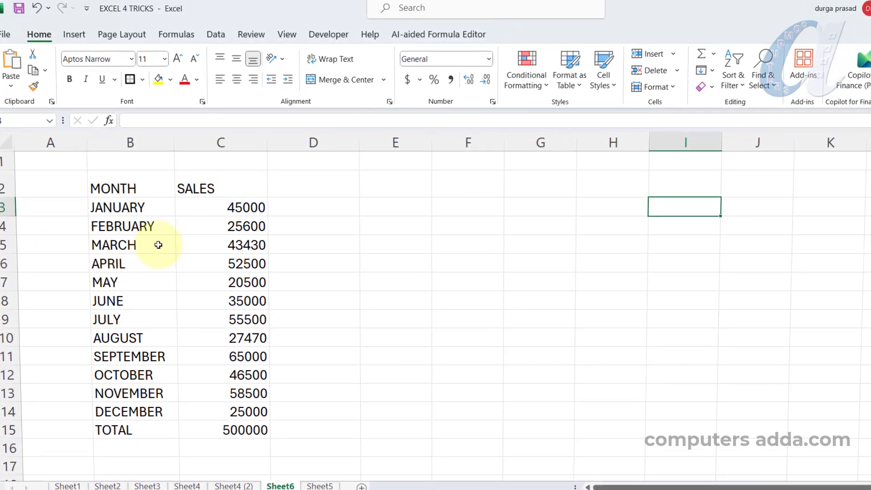
Give the MONTH and SALES headers on Sheet6 a yellow fill and bold red text.
left_click_drag(134, 190, 220, 189)
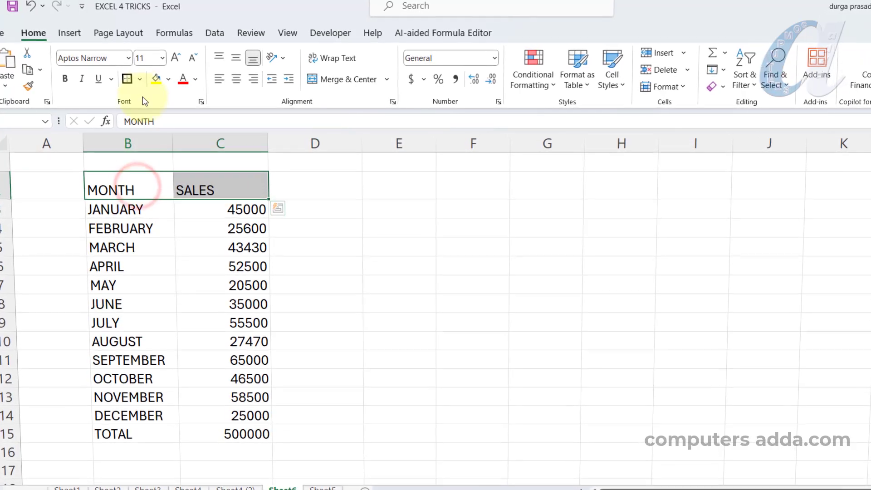
left_click(157, 80)
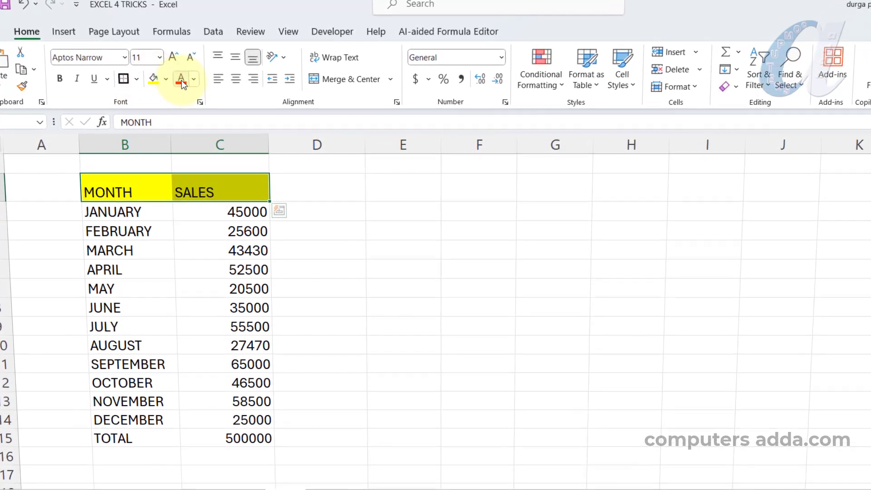
left_click(181, 81)
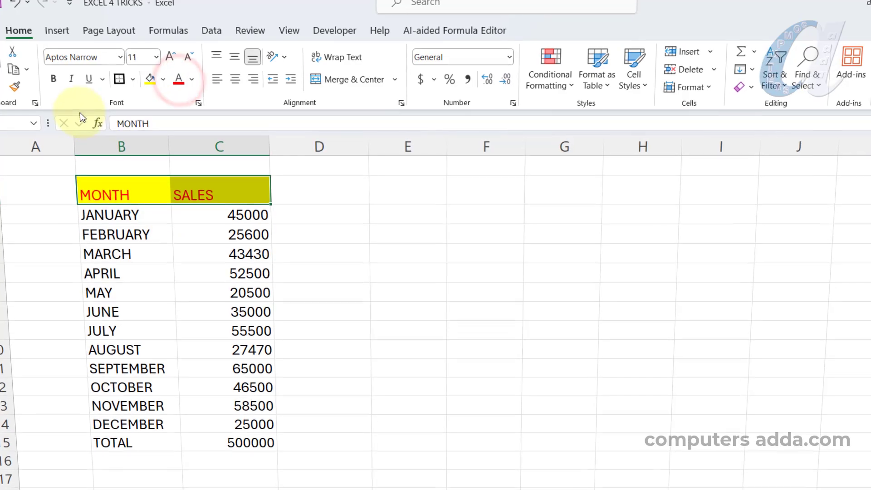
left_click(51, 79)
Apply the comma number style to the January to December sales values and select the TOTAL row.
left_click_drag(209, 216, 210, 430)
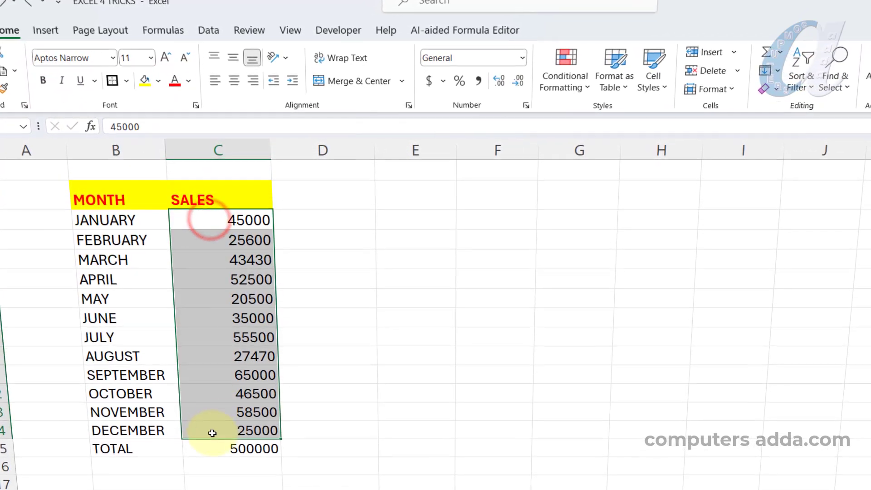
left_click(477, 80)
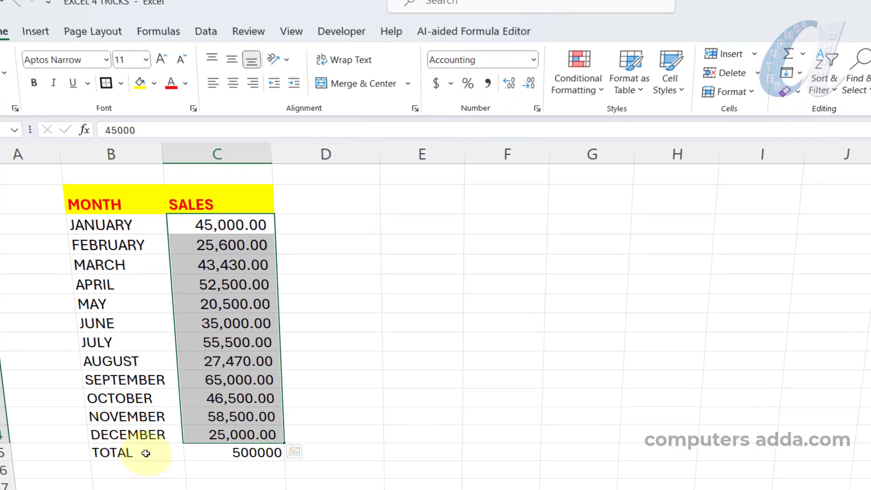
left_click_drag(150, 451, 233, 451)
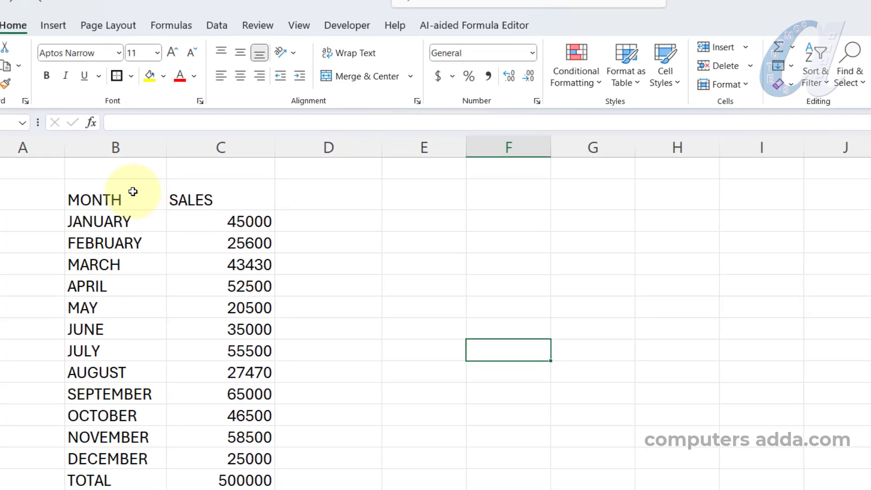
left_click_drag(132, 191, 204, 443)
left_click(410, 421)
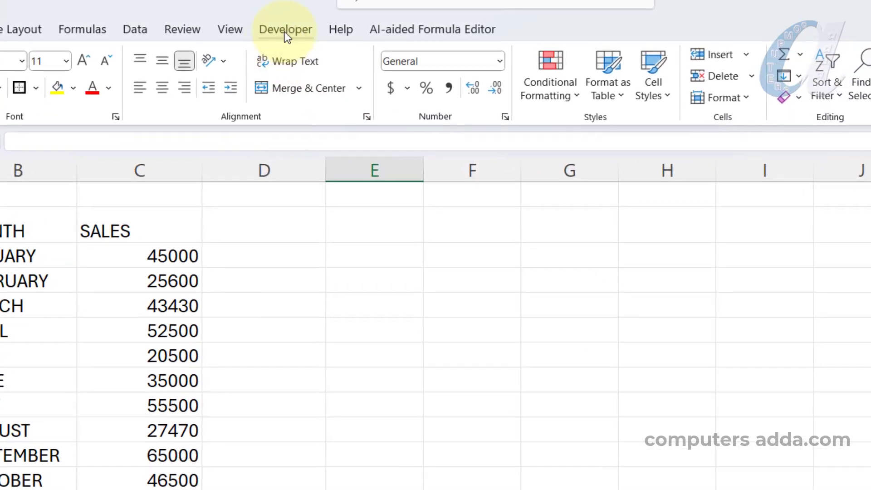
Make sure the Developer tab is enabled in the ribbon customization options and apply them.
left_click(285, 30)
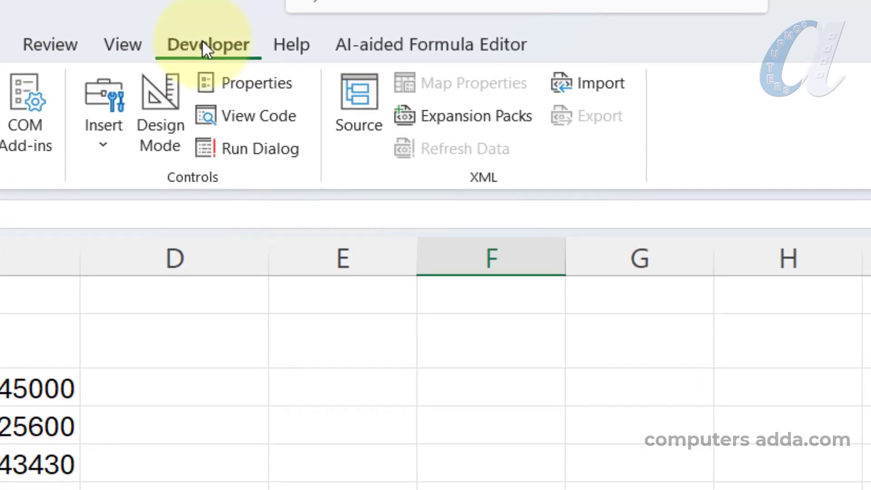
right_click(202, 40)
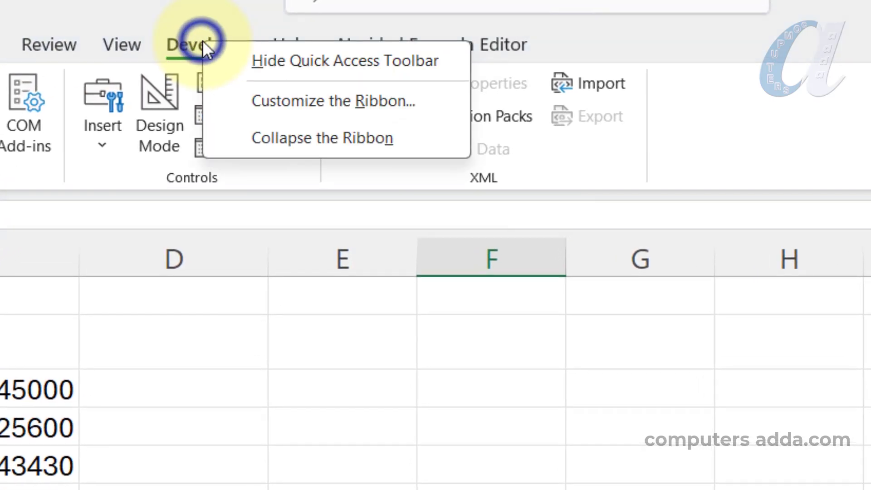
left_click(287, 108)
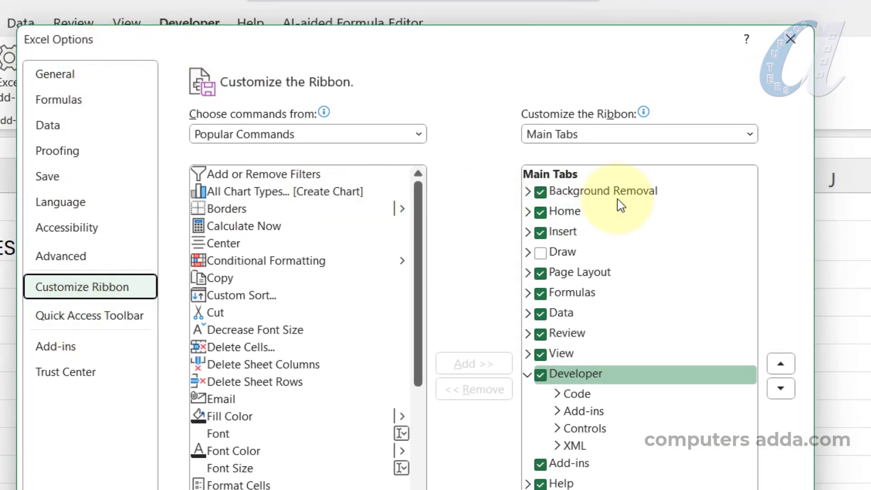
left_click(541, 375)
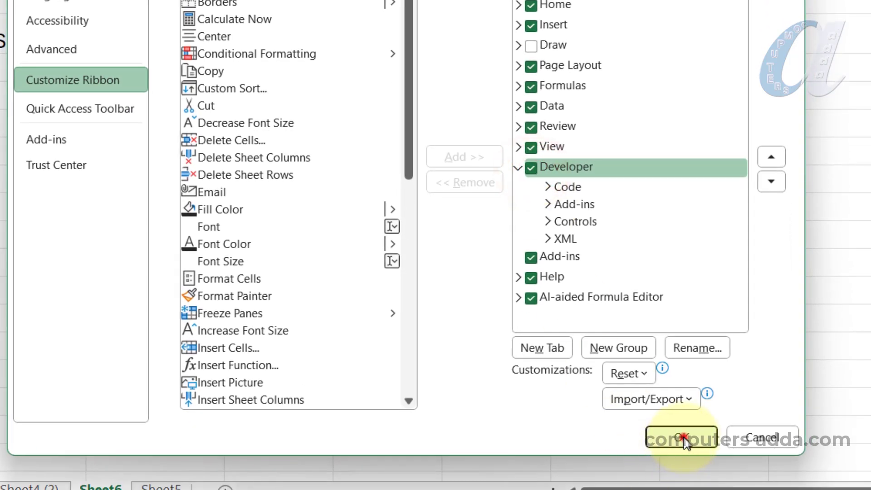
left_click(682, 437)
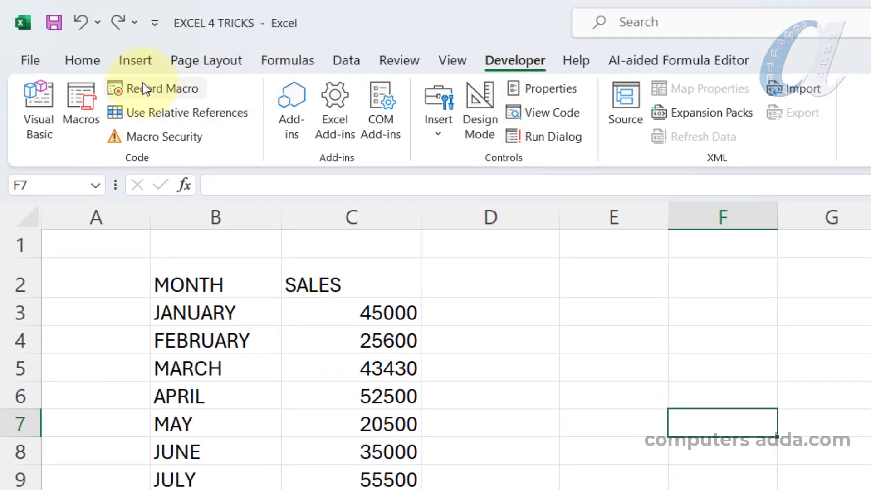
Start recording a macro named format1, stored in This Workbook.
left_click(154, 95)
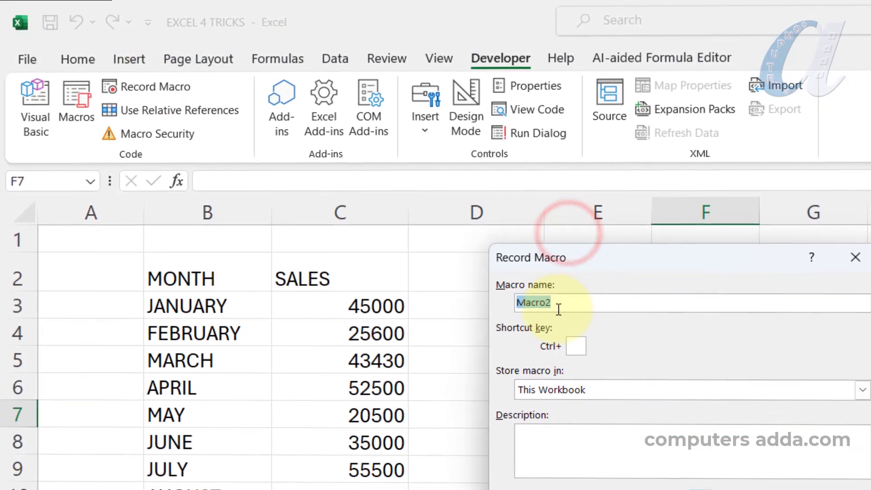
double_click(554, 305)
type("format1")
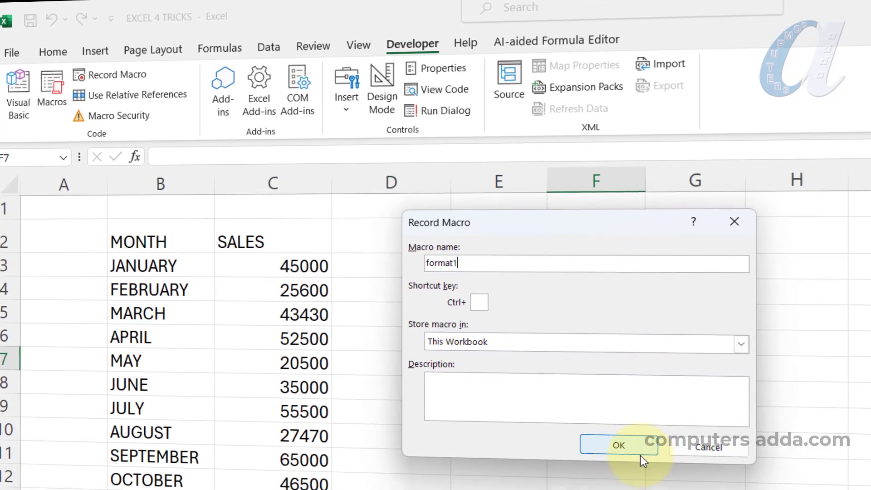
left_click(638, 456)
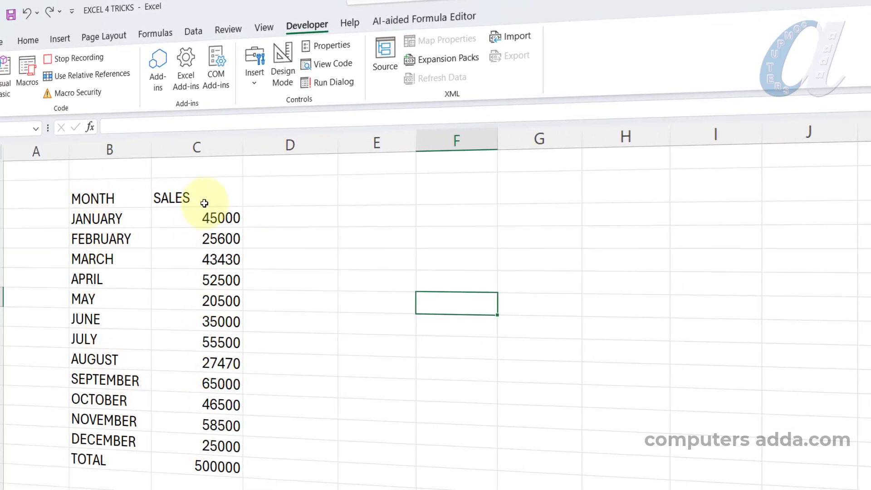
Format the MONTH and SALES headers with a yellow fill, bold red text and centred alignment.
left_click_drag(118, 194, 208, 194)
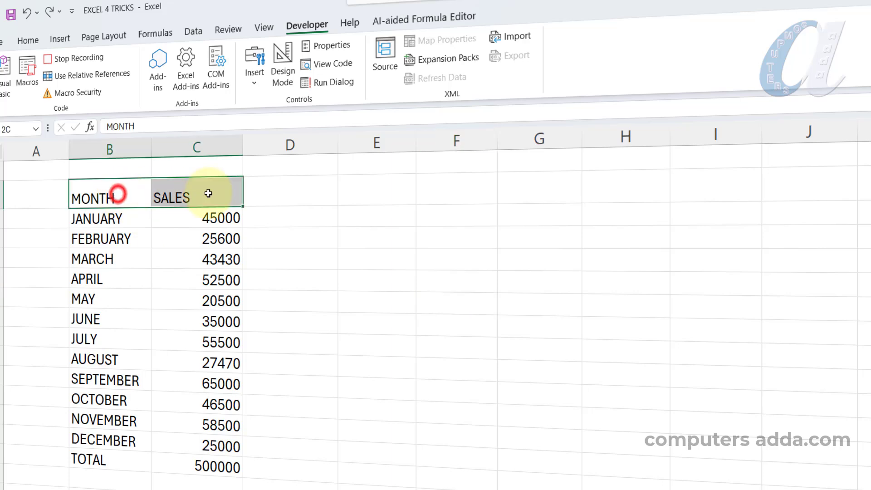
left_click(25, 41)
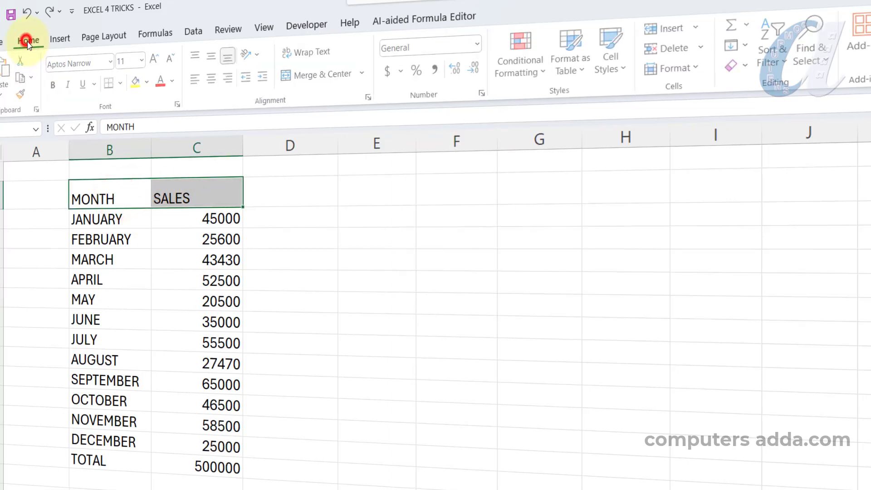
left_click(137, 83)
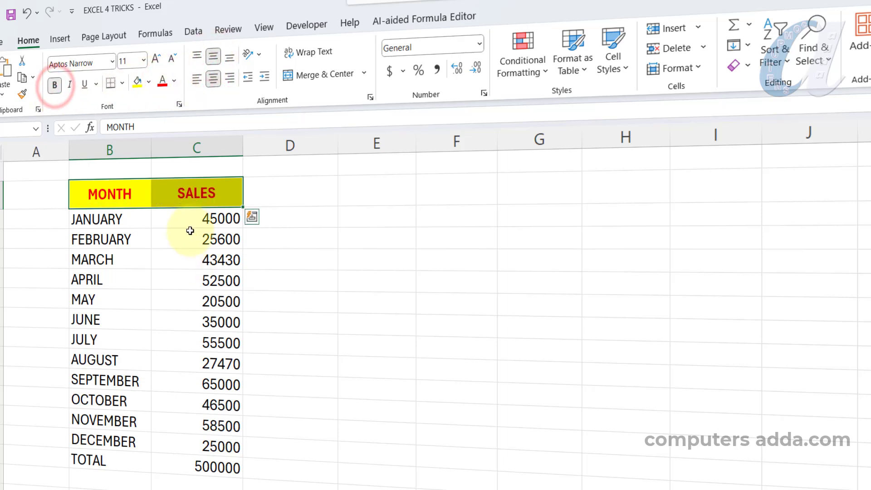
Apply the comma number style and bold to the January to December sales values.
left_click_drag(181, 220, 171, 447)
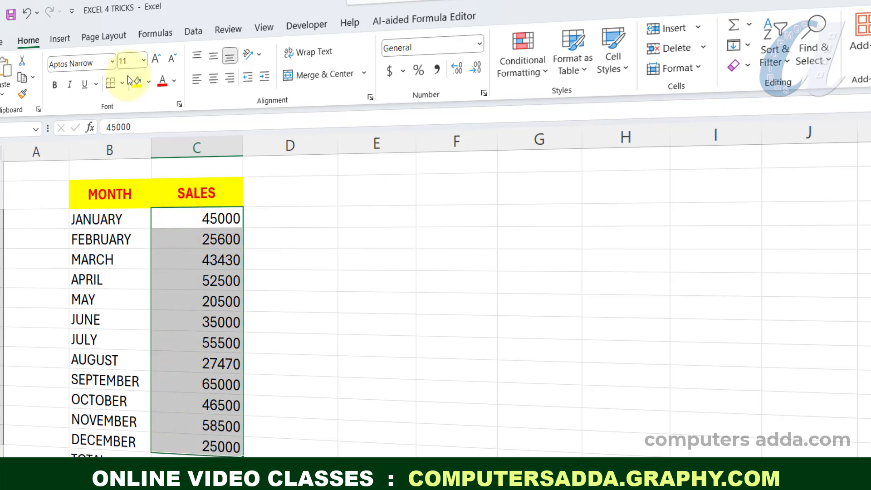
left_click(438, 69)
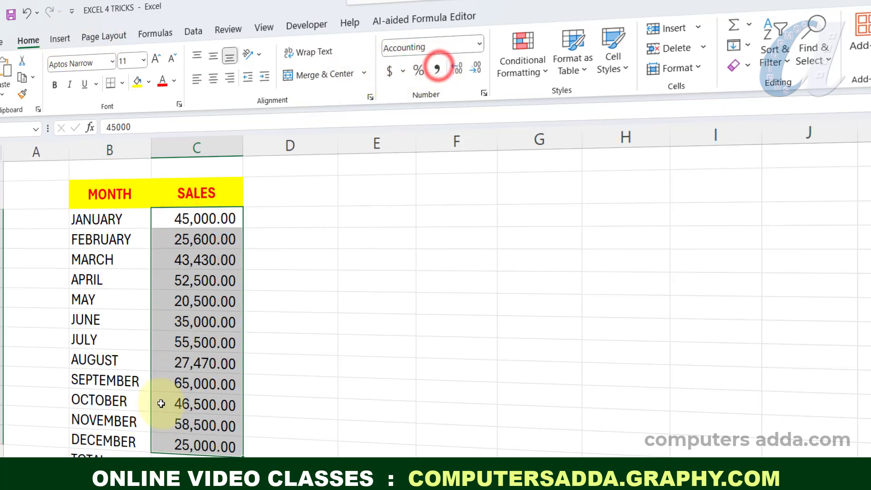
left_click(55, 85)
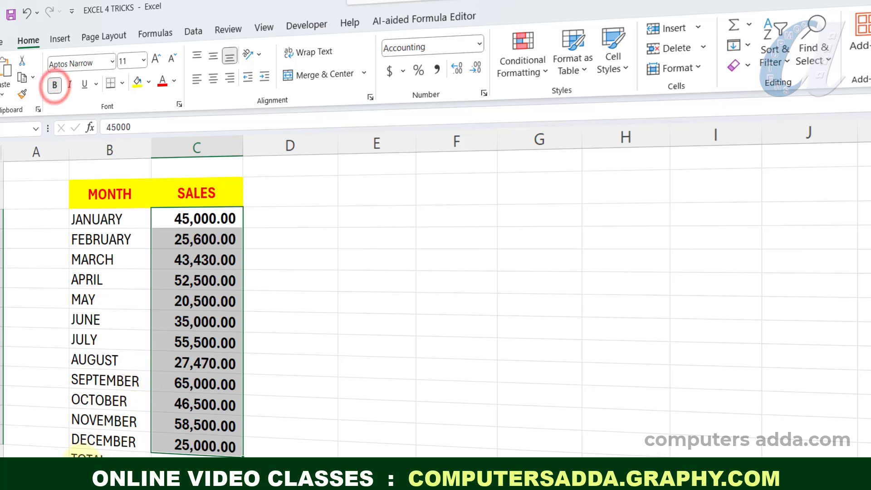
Give the TOTAL row an outside border and bold red text, and stop recording the macro.
left_click(84, 456)
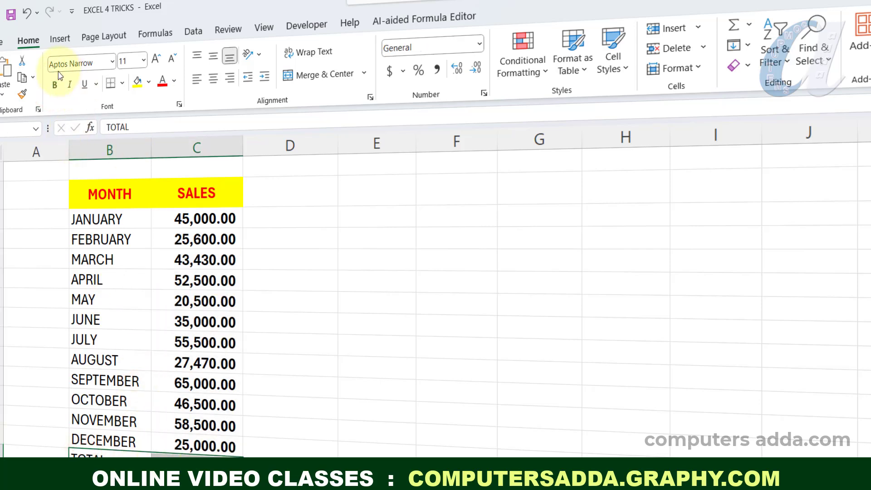
left_click(121, 84)
left_click(131, 263)
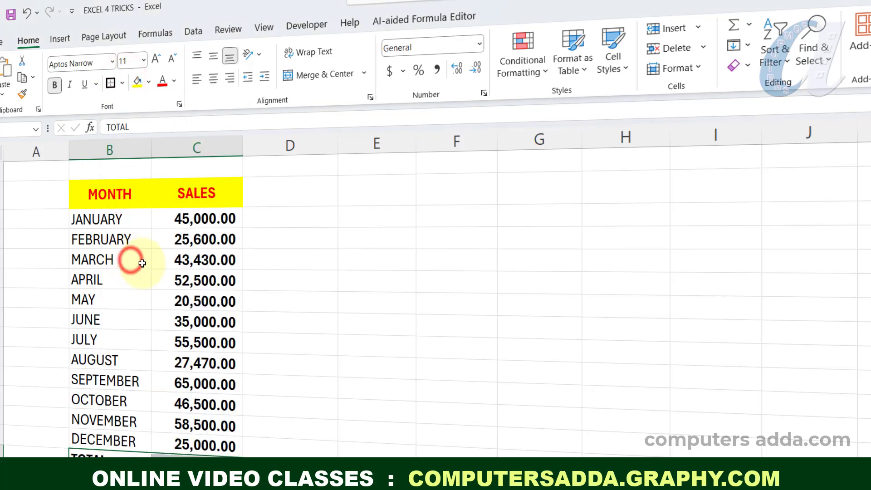
left_click(291, 302)
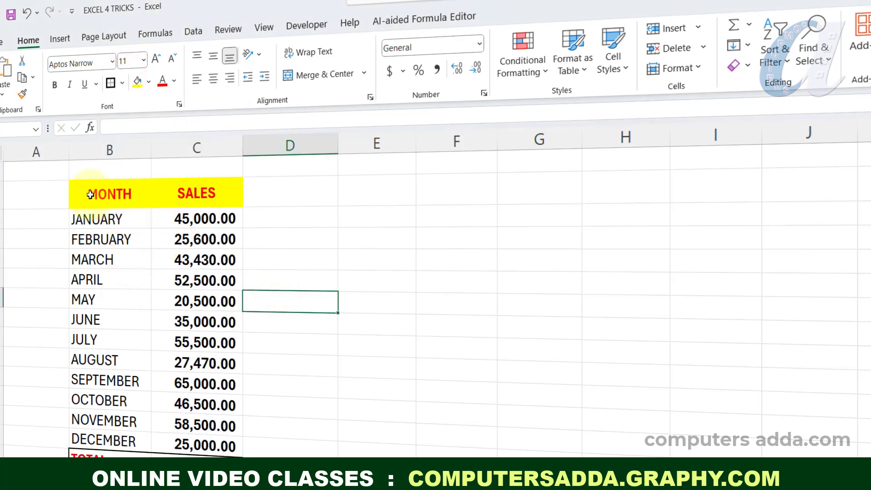
left_click(306, 25)
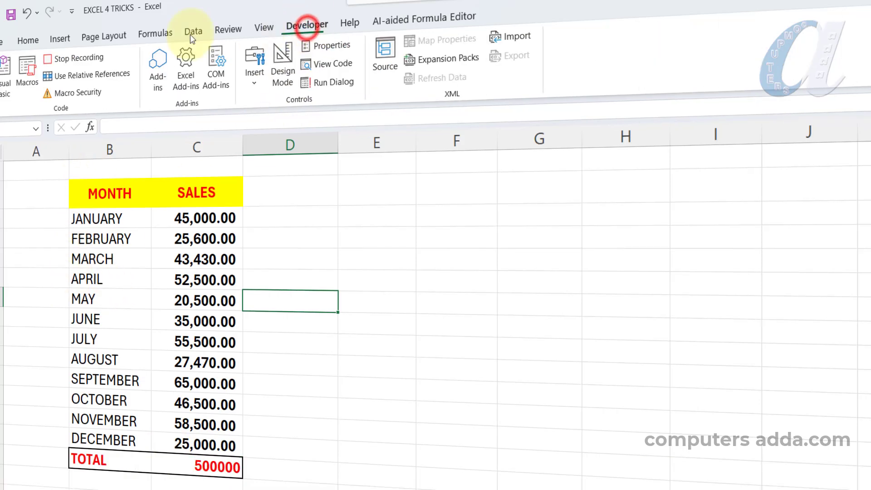
left_click(79, 59)
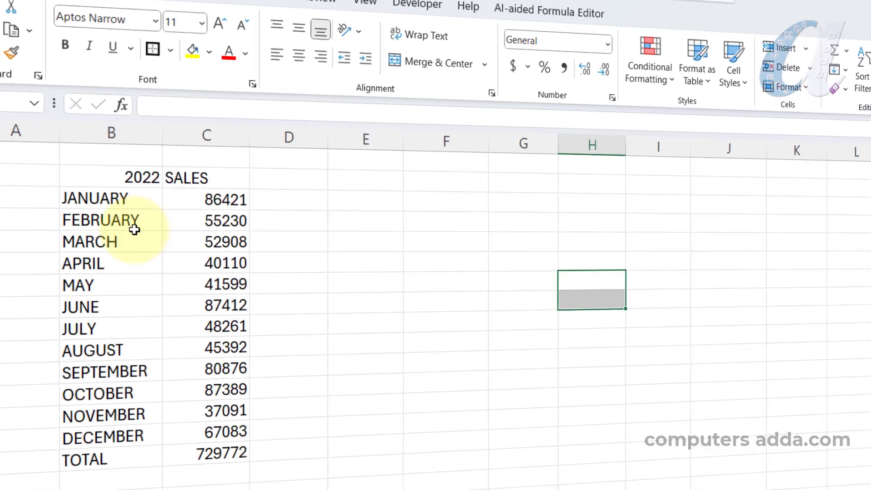
Run the format1 macro on the 2022 sales table, with its headers, months and TOTAL row selected.
left_click_drag(97, 176, 211, 462)
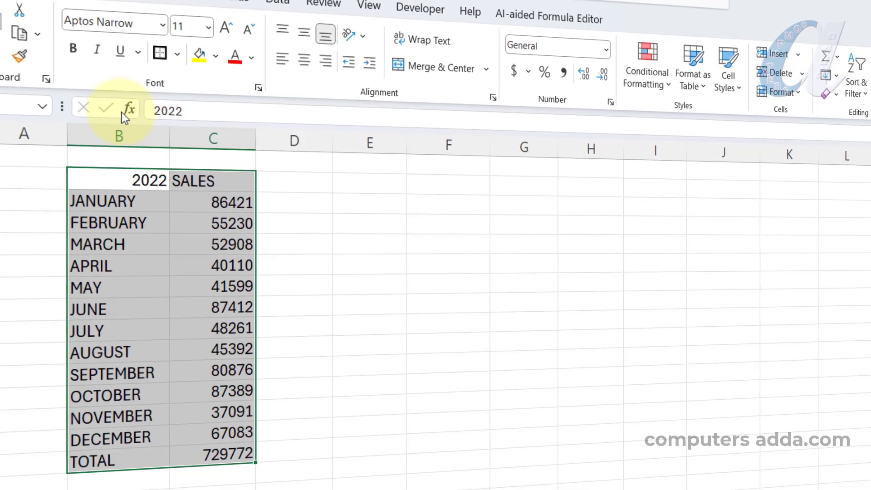
left_click(421, 8)
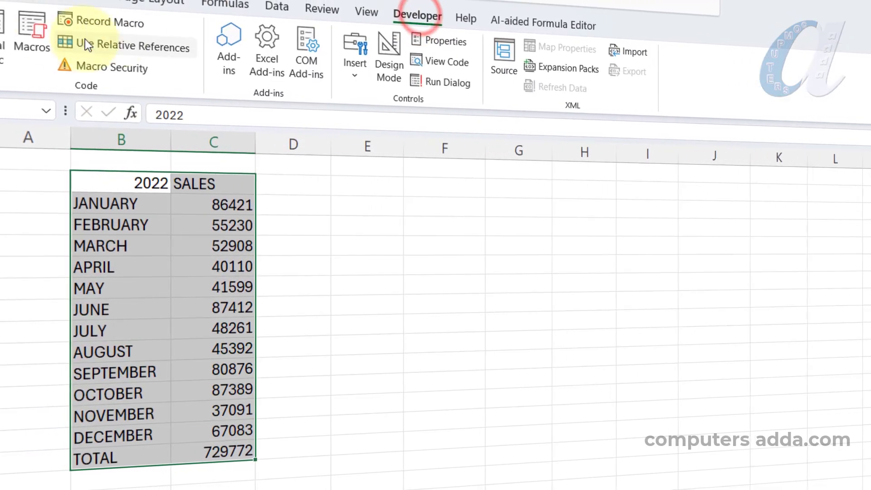
left_click(30, 35)
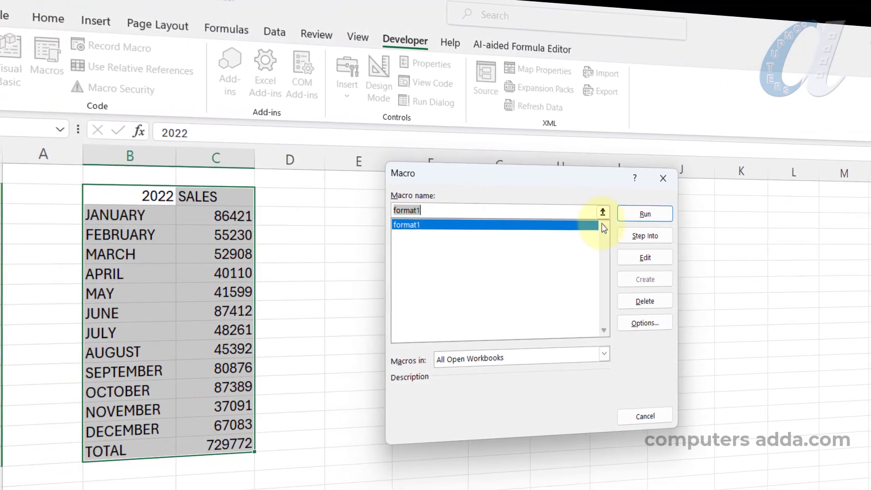
left_click(646, 213)
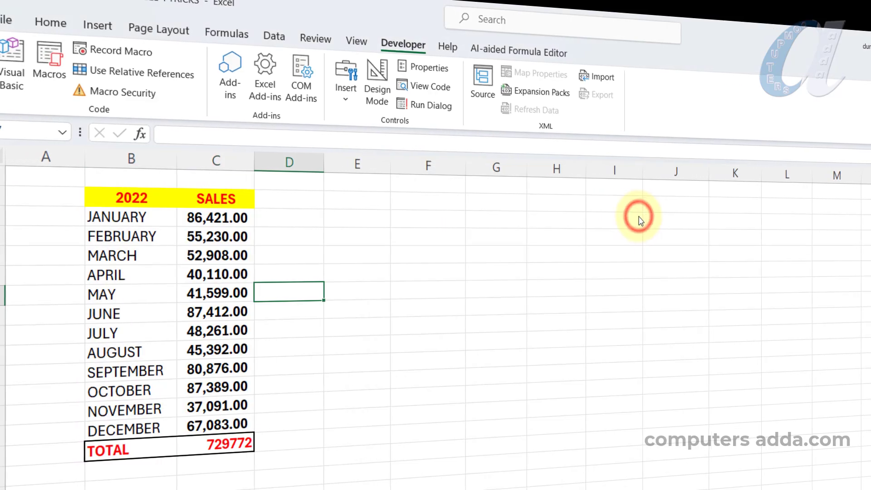